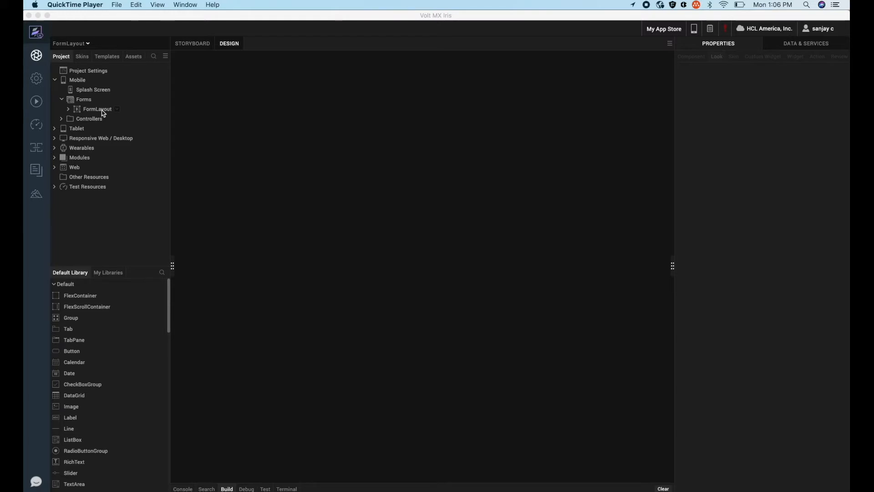
Open the FormLayout mobile form on the design canvas and check the preview locales available for it
click(103, 112)
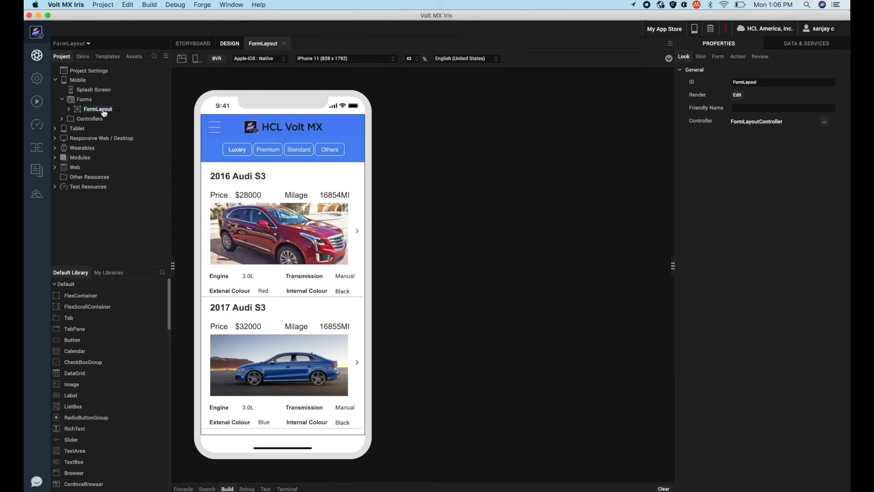
click(496, 61)
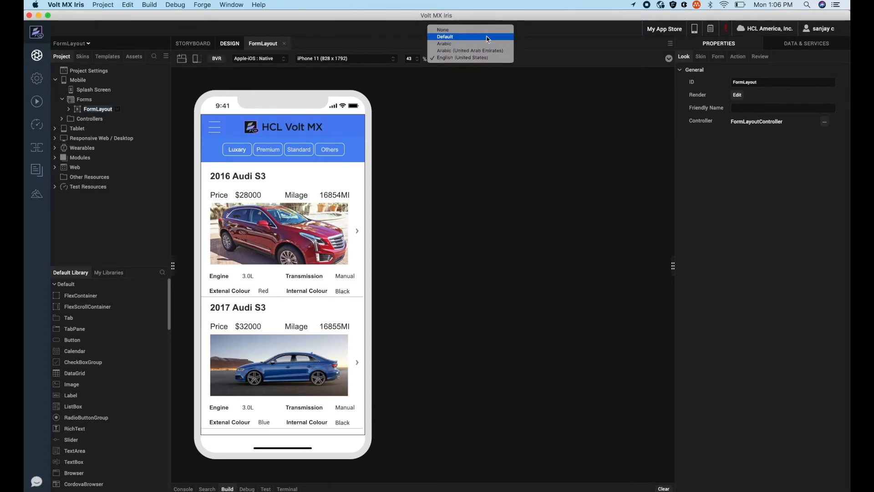
click(493, 95)
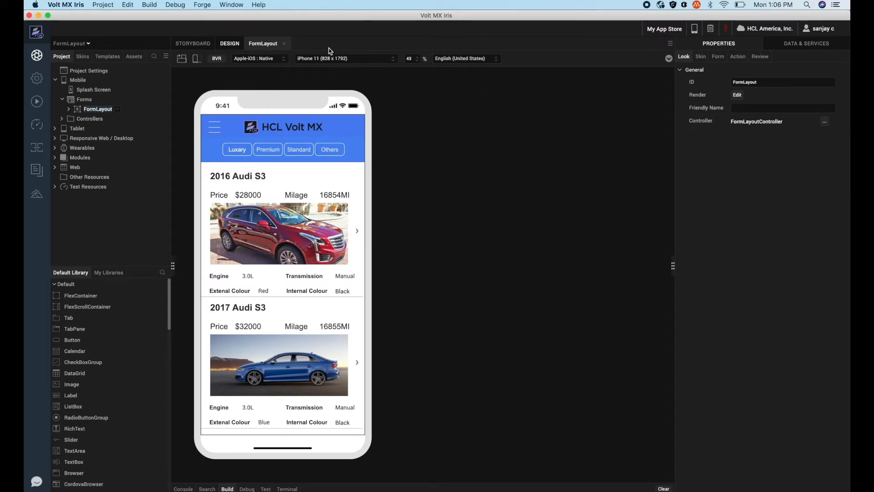
Open the internationalization configuration in the project settings and review the predefined locales with their Mirror Default Layout options
click(104, 5)
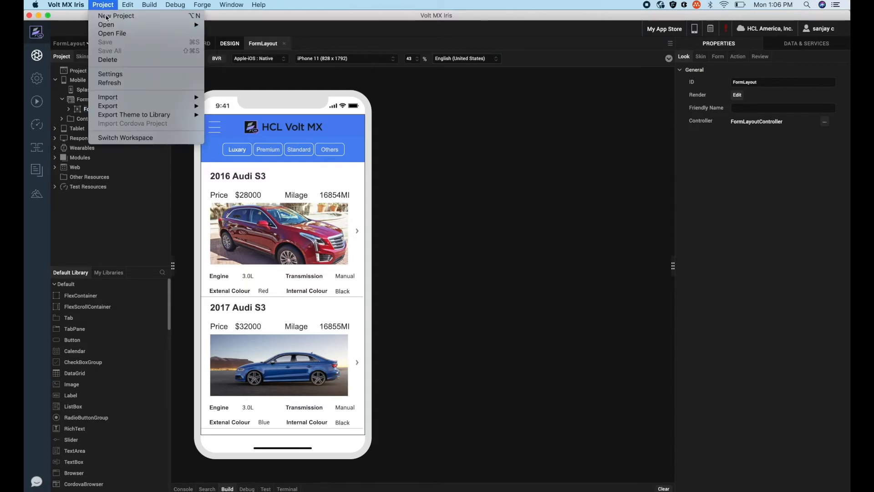
click(118, 75)
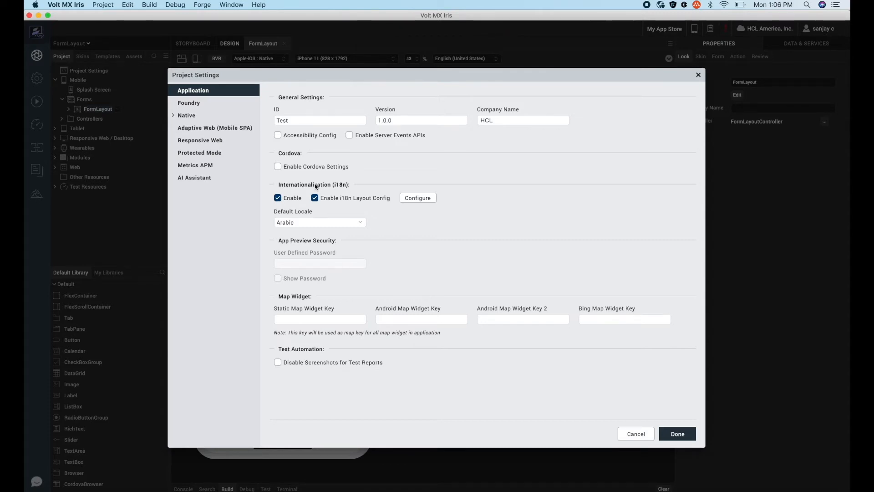
click(414, 198)
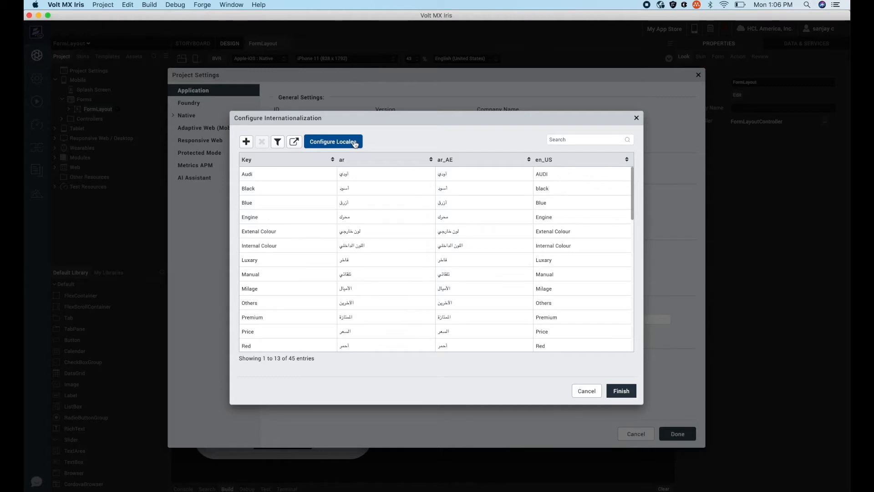
click(354, 143)
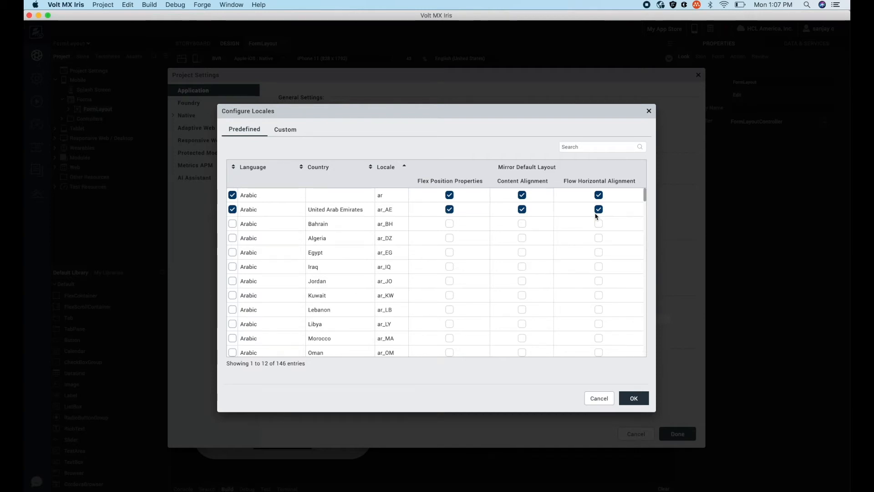
scroll(596, 217, down, 3)
scroll(596, 216, down, 12)
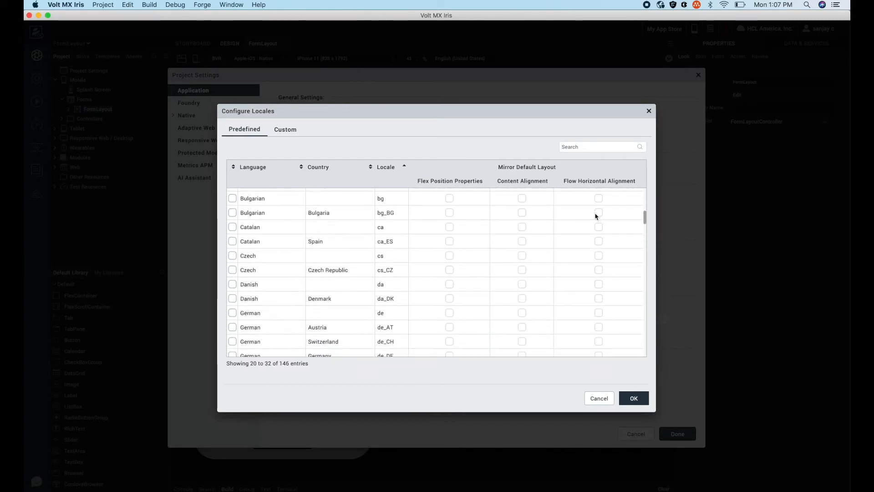
scroll(595, 216, down, 6)
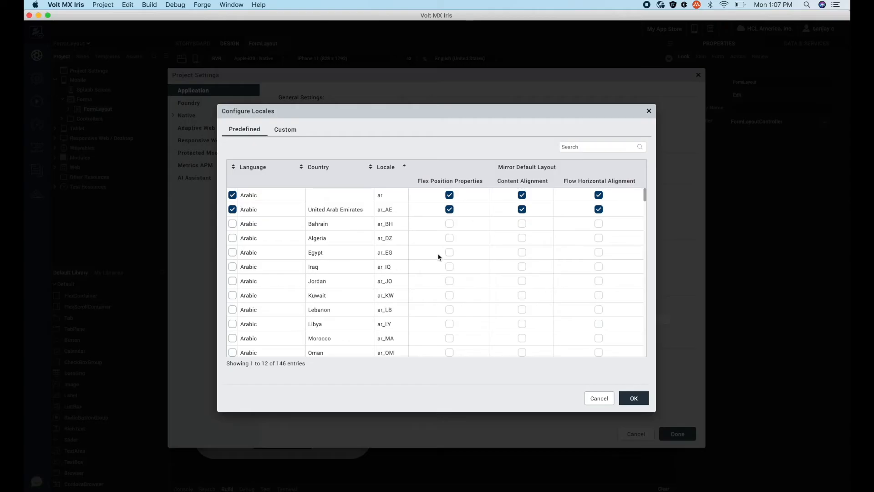
click(634, 398)
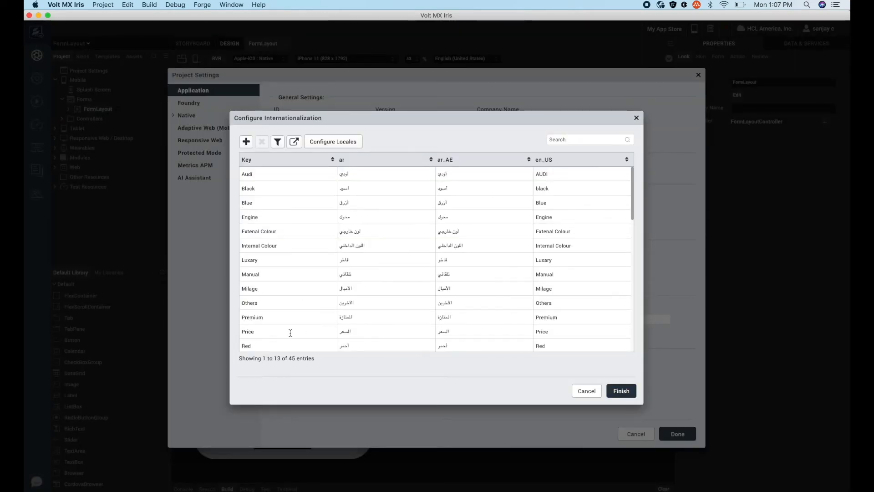
Review the i18n keys and their Arabic and English translations, and finish out of the project settings
click(270, 331)
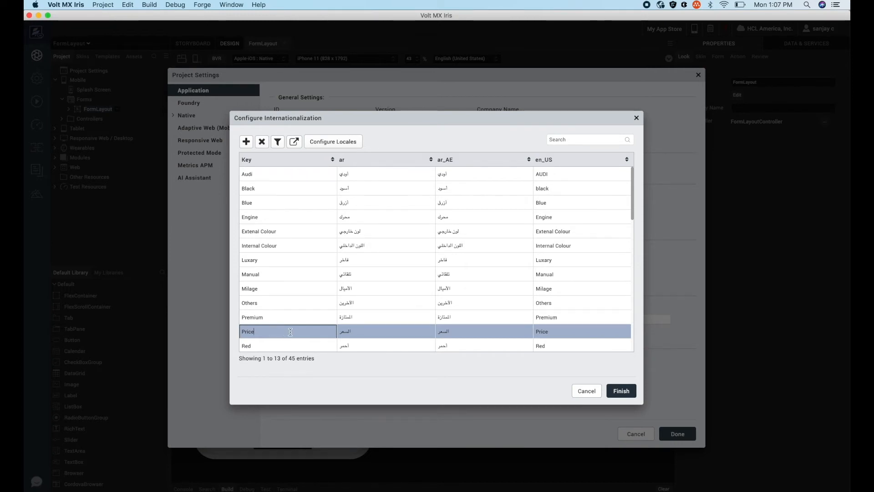
scroll(371, 328, down, 5)
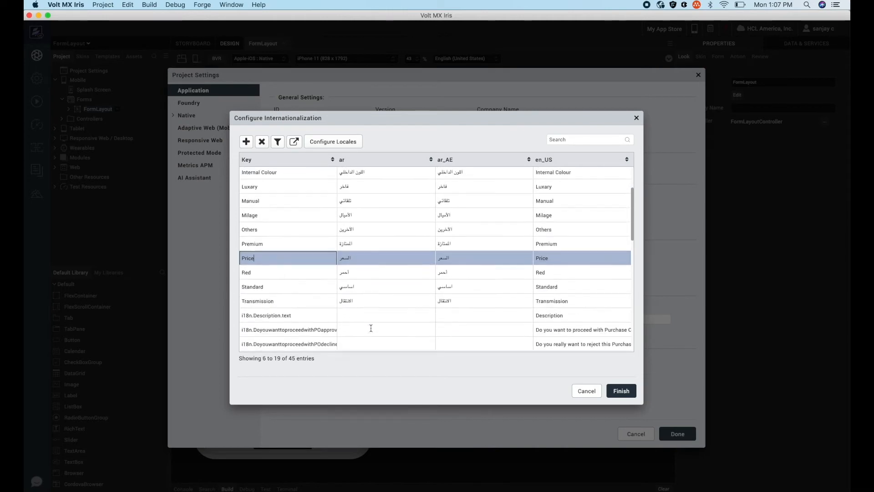
scroll(371, 328, up, 5)
click(613, 390)
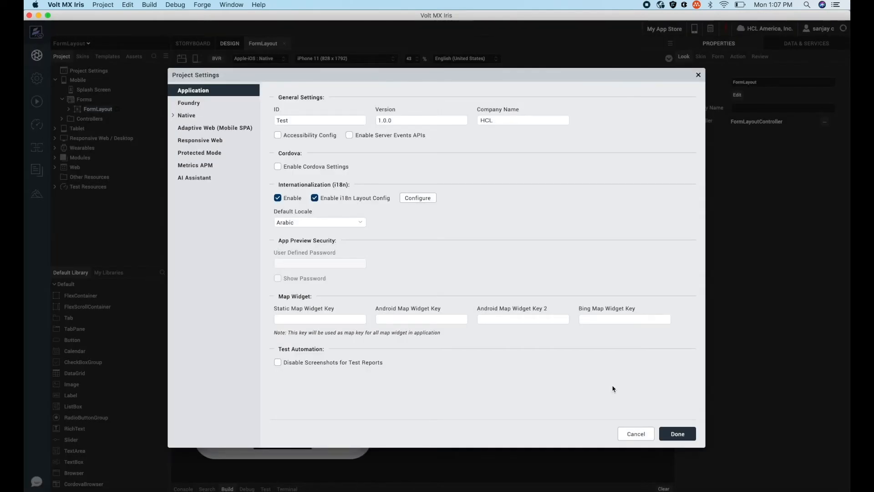
click(672, 433)
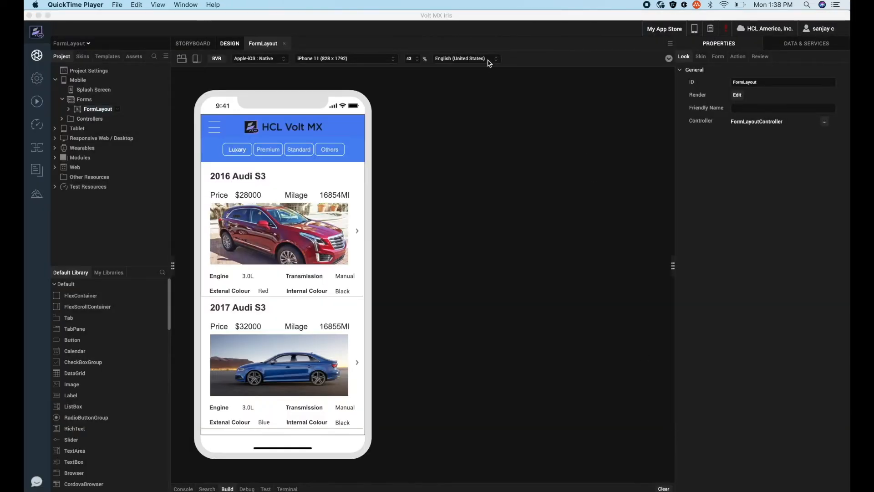
Preview the form in the Arabic (United Arab Emirates) locale and switch it back to English (United States)
click(496, 58)
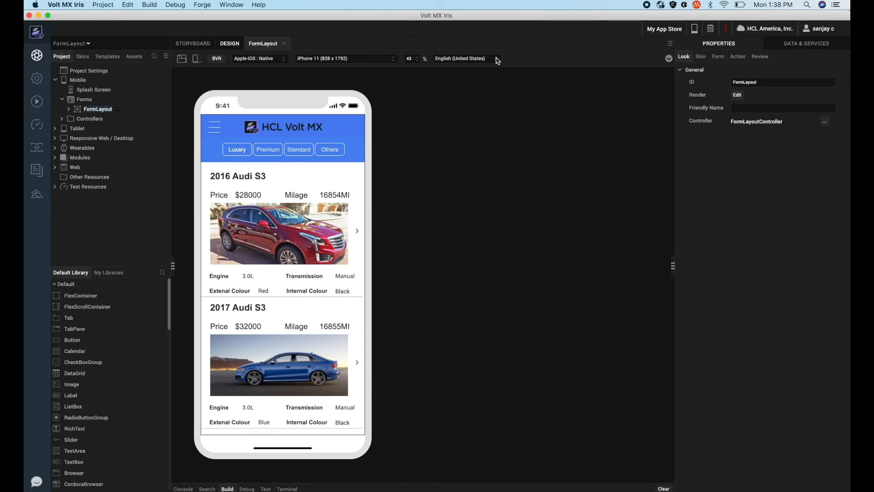
click(497, 60)
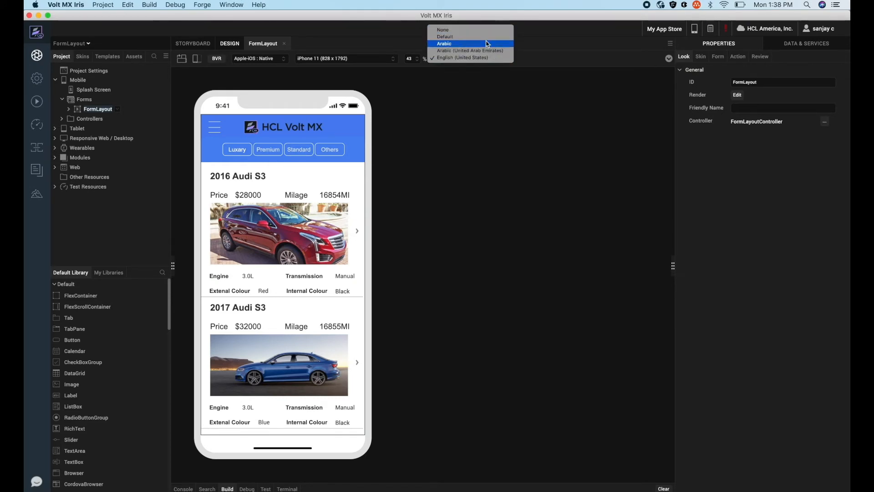
click(484, 53)
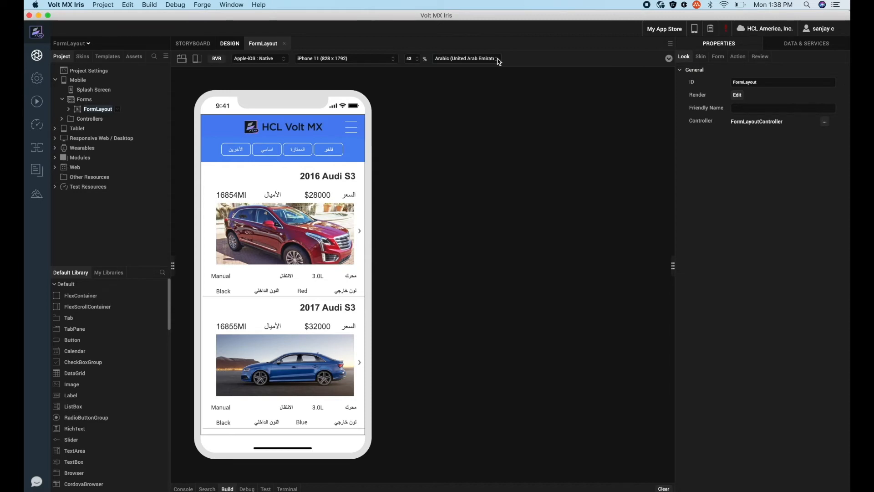
click(499, 62)
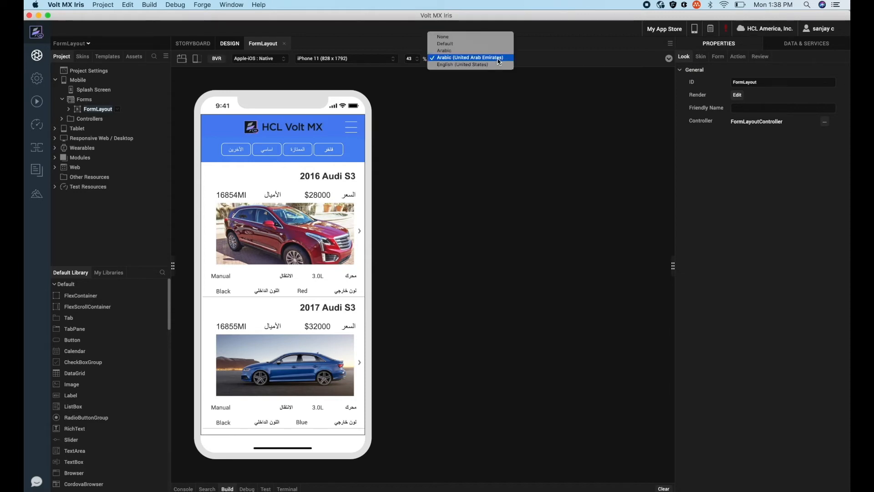
click(498, 63)
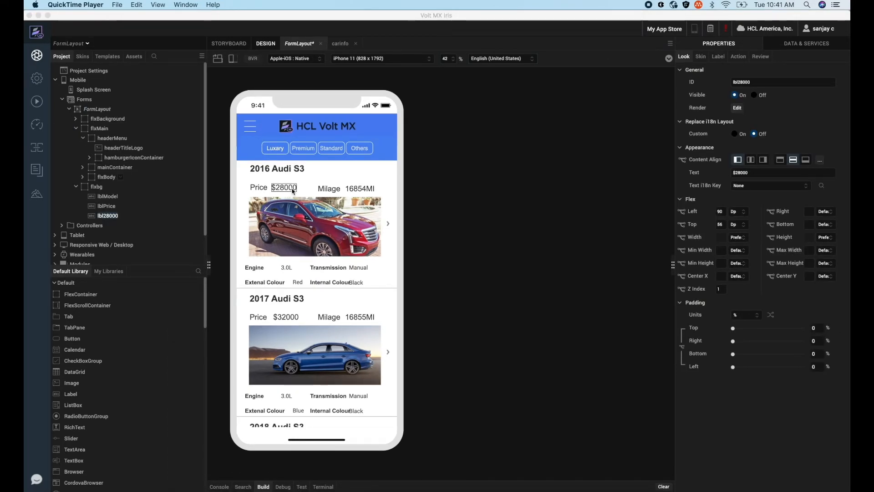
Select the 2016 Audi S3 label, try its Custom option under Replace i18n Layout, and set it back to Off
click(286, 176)
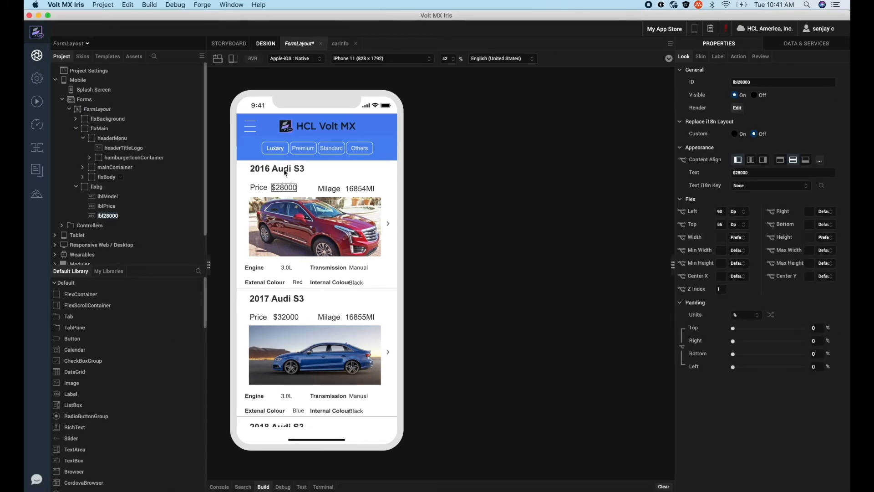
click(282, 172)
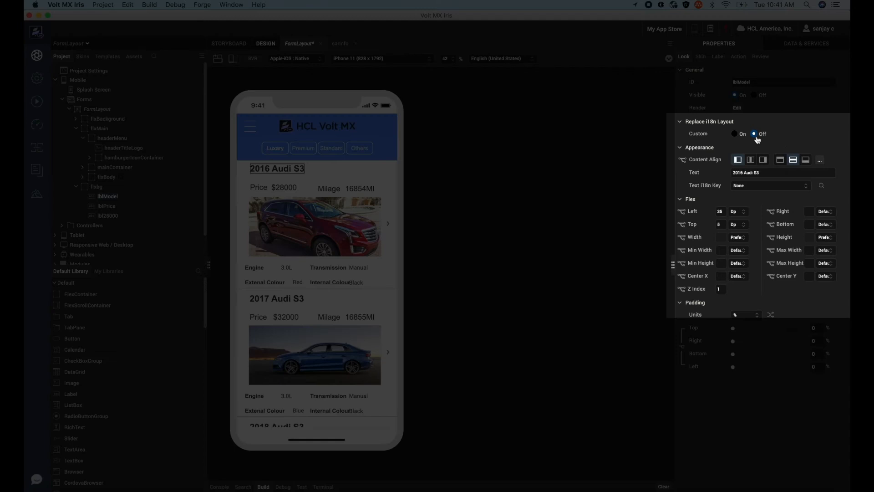
click(736, 134)
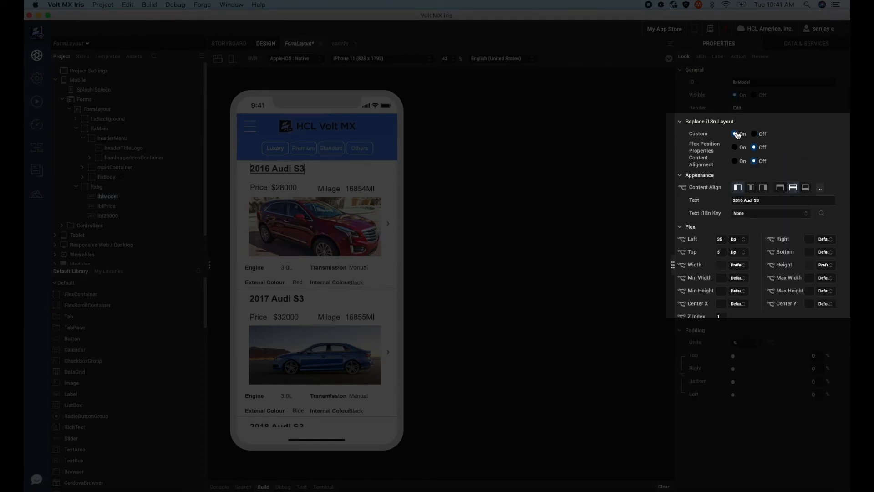
click(753, 134)
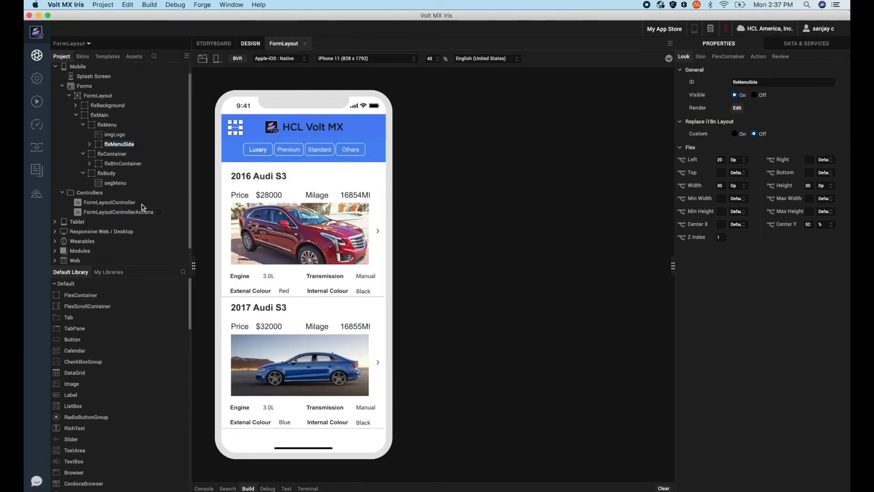
Open the FormLayoutController code to examine its locale-dependent menu animation functions, and return to the form design
click(128, 205)
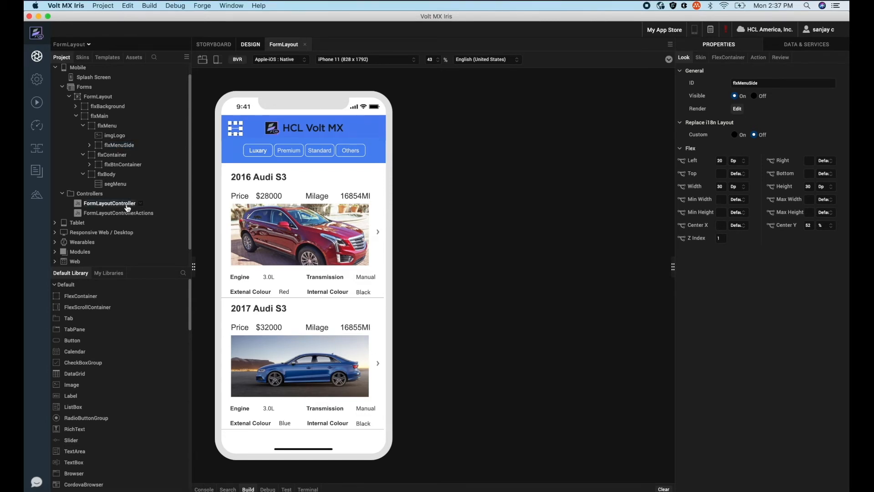
double_click(128, 208)
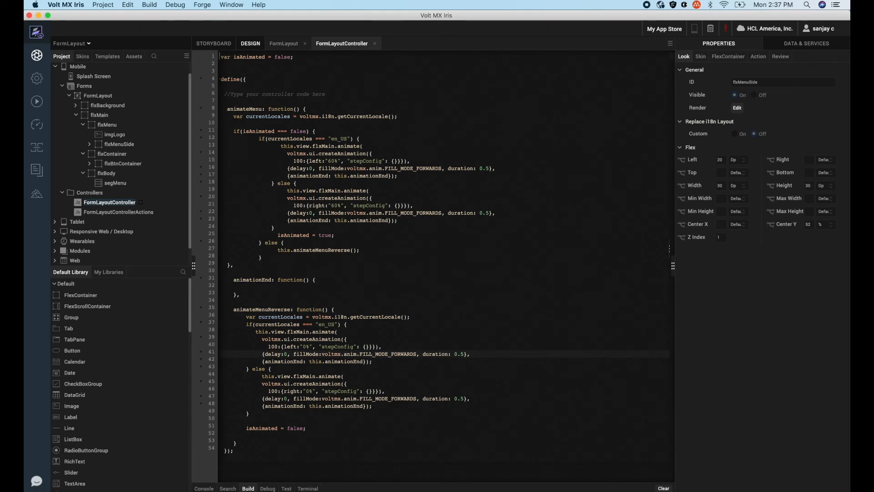
click(286, 44)
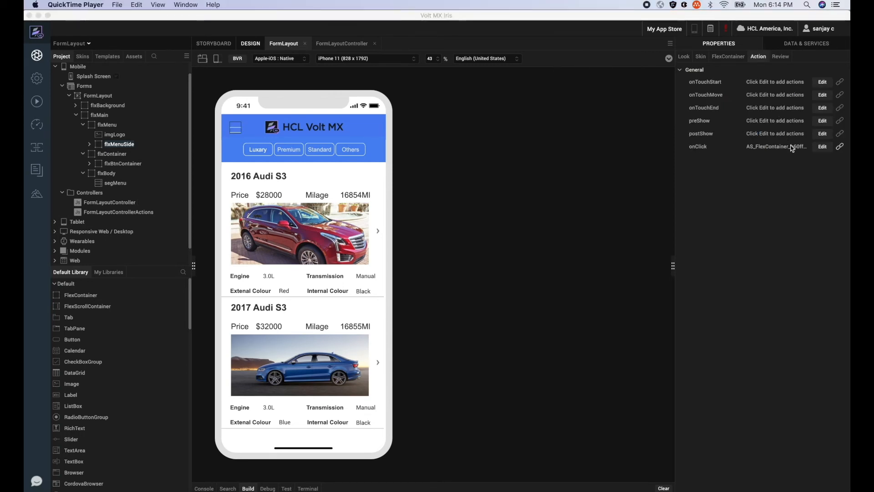
Open the onClick action of flxMenuSide, inspect its animateMenu function call in Design View, and save the action
click(825, 150)
click(825, 150)
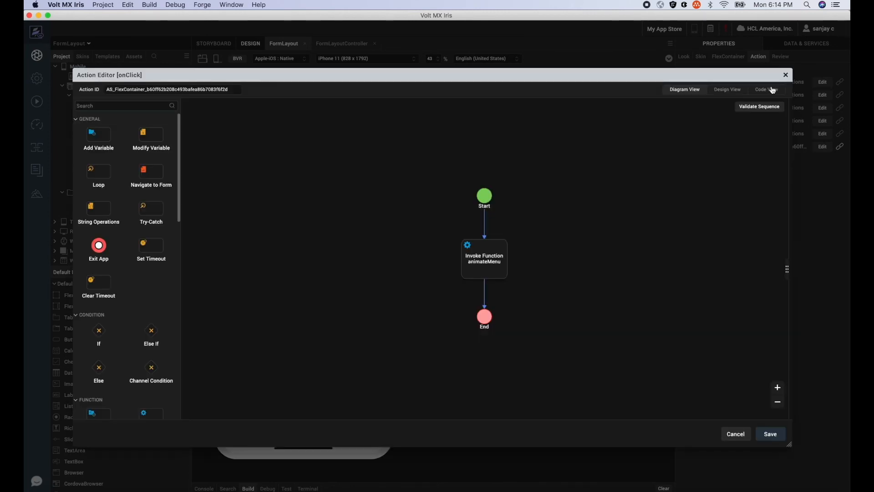
click(734, 91)
click(319, 150)
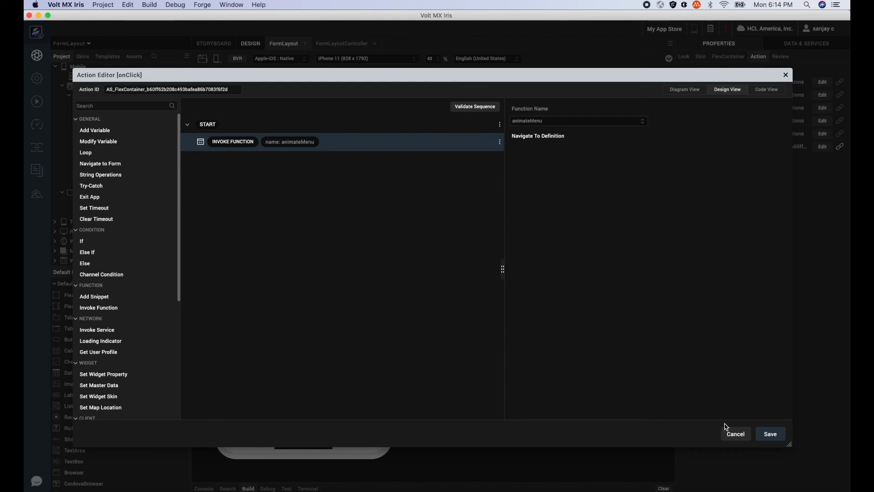
click(781, 435)
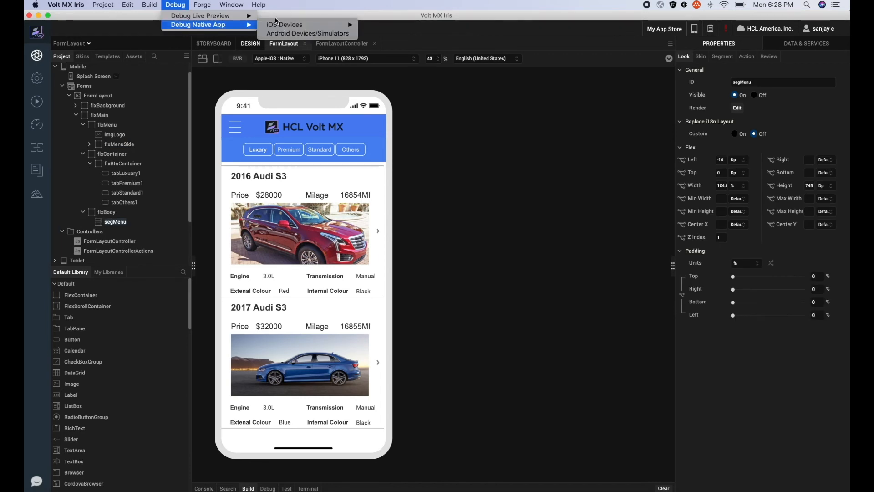
Start debugging the native app on the connected iPhone
mouse_move(292, 25)
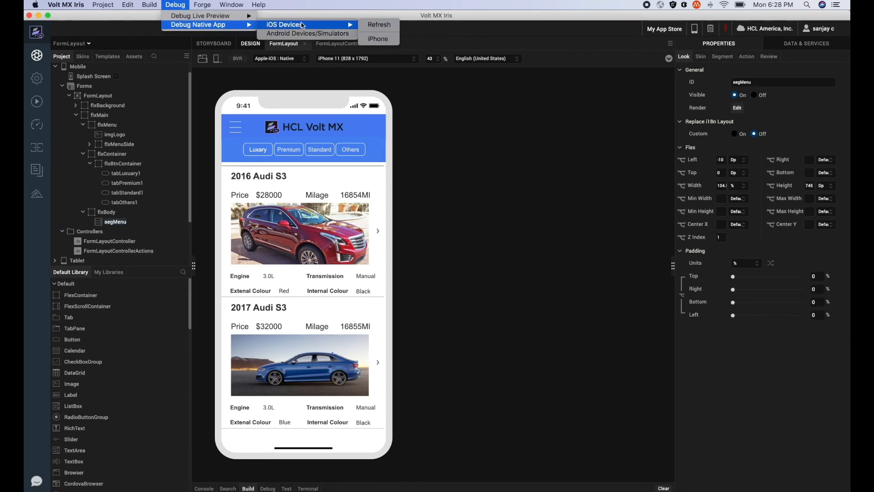
click(380, 39)
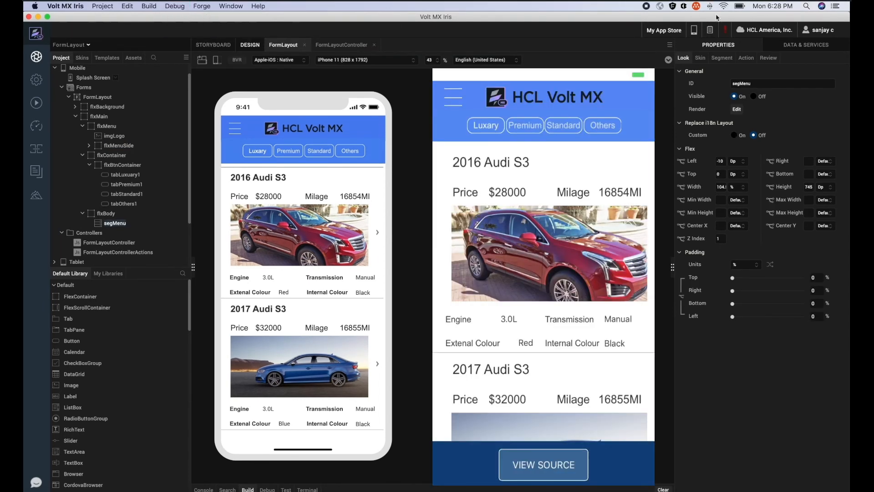